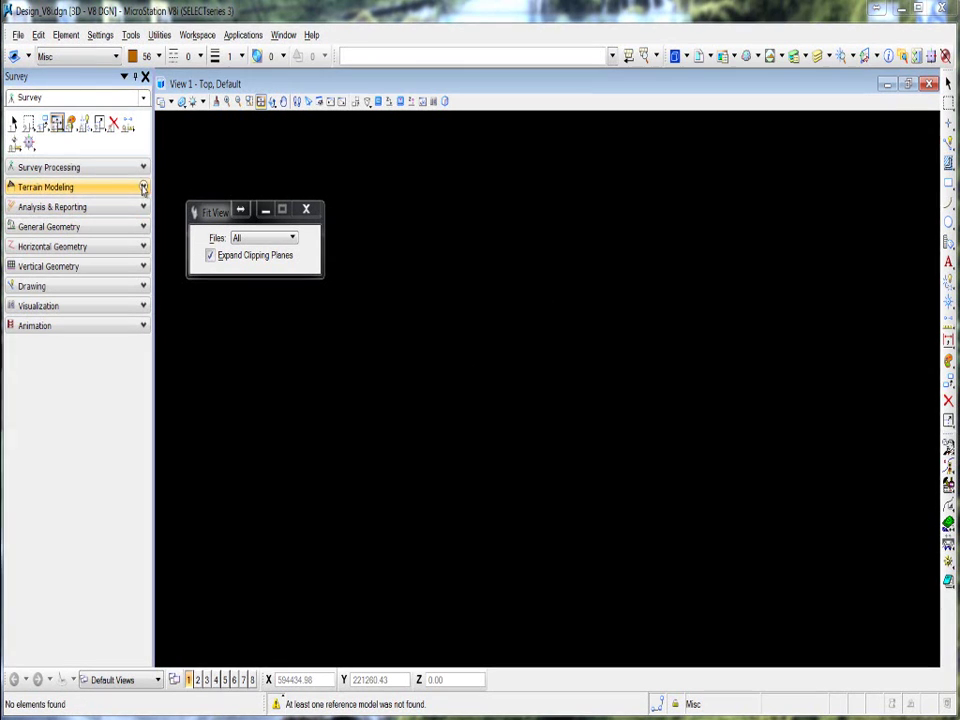
# Step: Expand the Terrain Modeling tool group in the Survey task panel
pyautogui.click(143, 187)
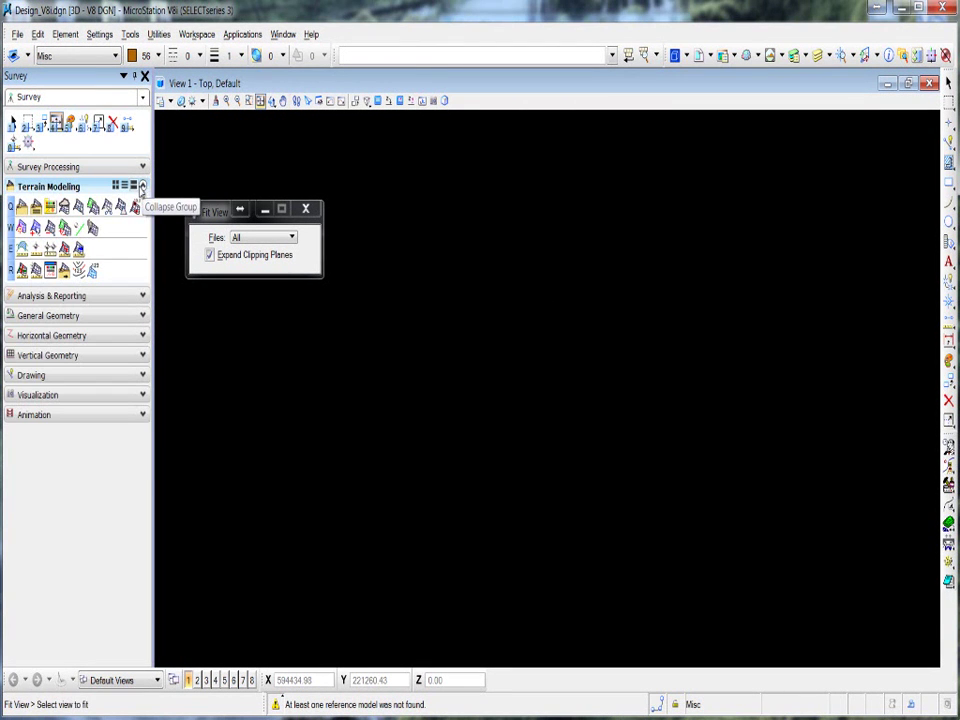
# Step: Start Create From File and select 2011_07_27_ExistFiltered.tin for import
pyautogui.click(22, 206)
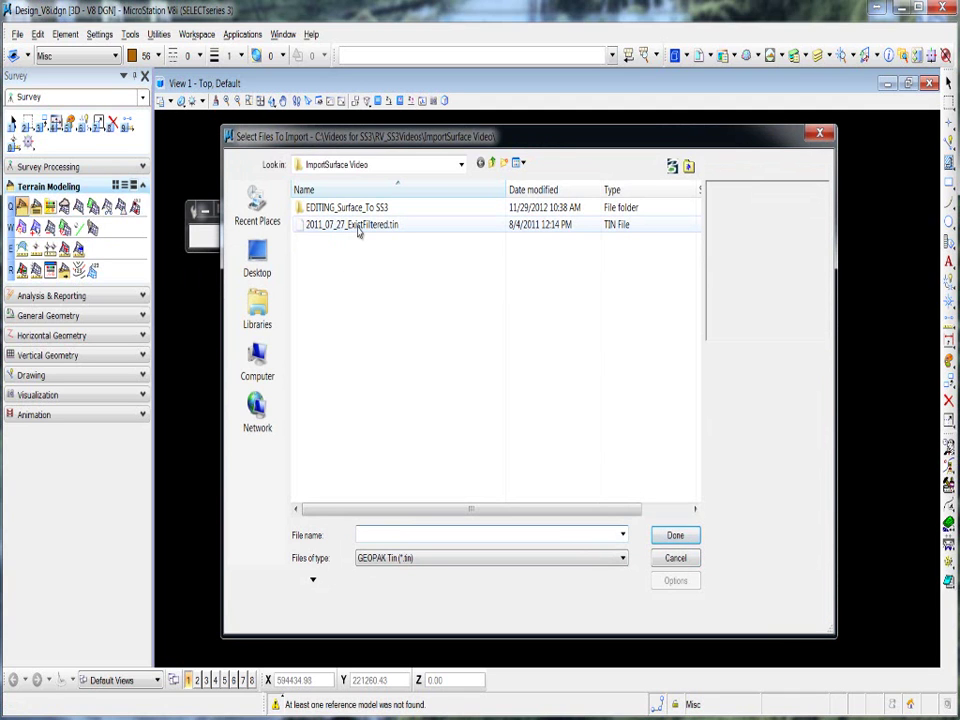
pyautogui.click(358, 226)
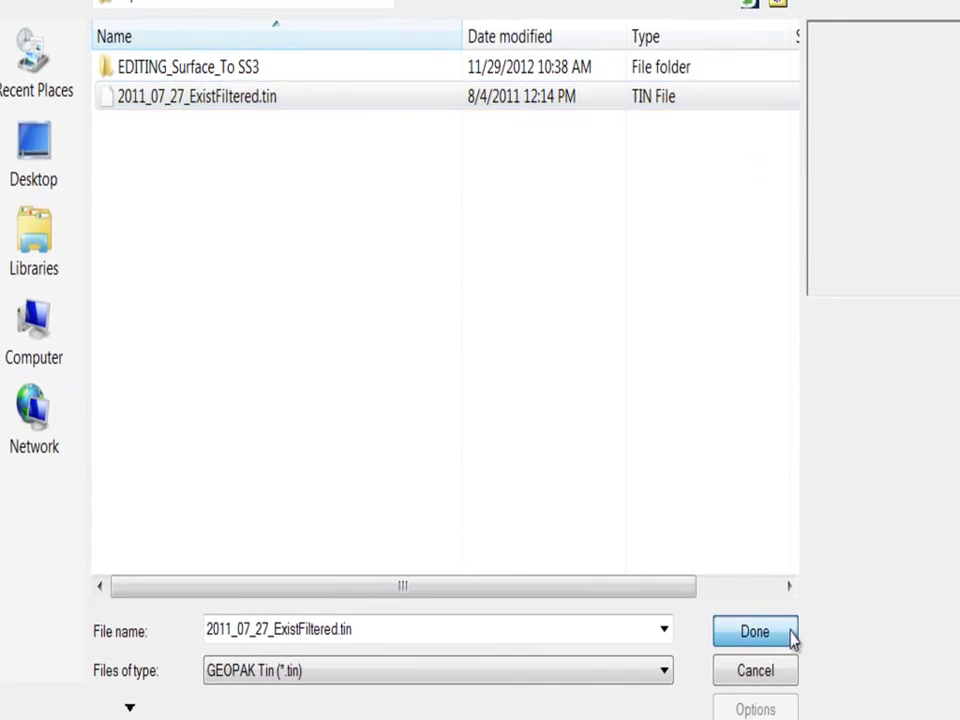
# Step: Confirm the file and import 2011_07_27_ExistFiltered.tin as a terrain model
pyautogui.click(793, 640)
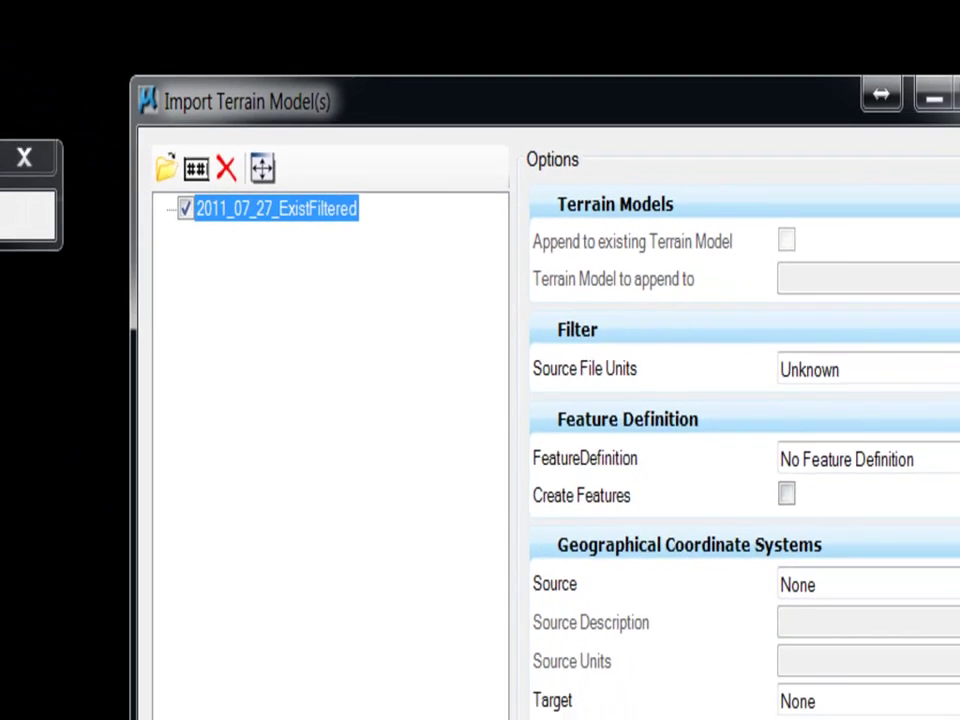
pyautogui.click(688, 539)
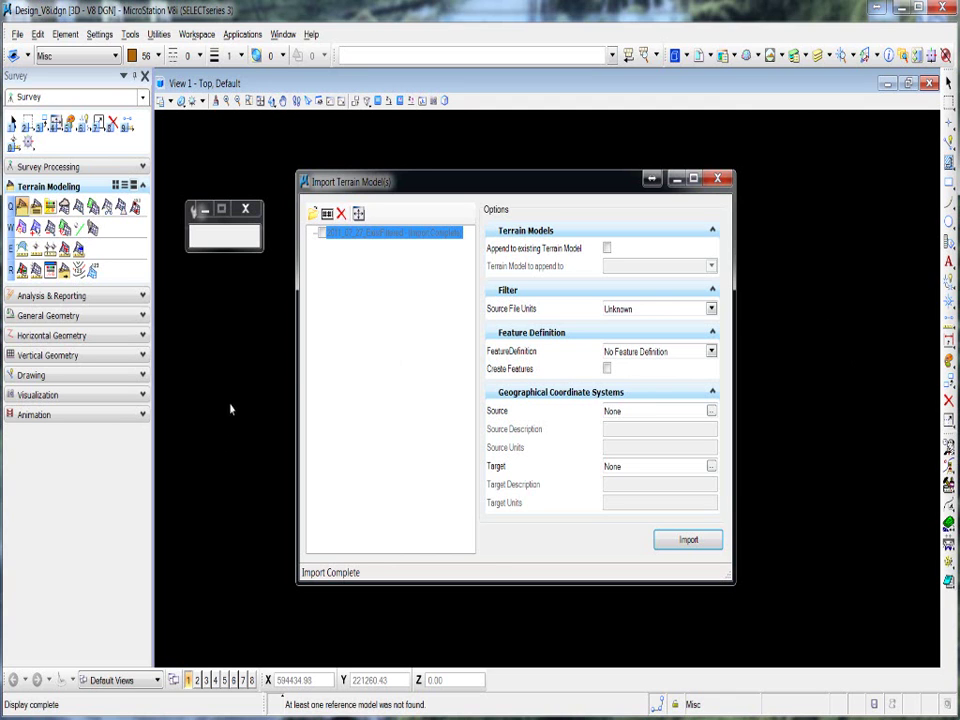
# Step: Fit the imported terrain into the view, close the import dialog, and select the terrain model
pyautogui.click(359, 216)
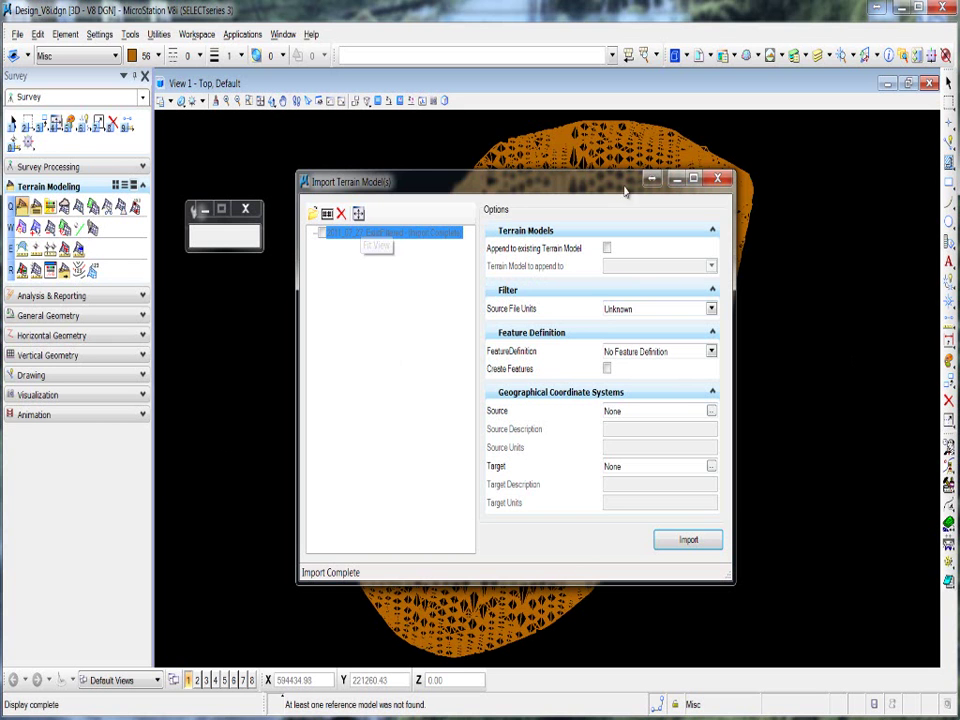
pyautogui.click(717, 180)
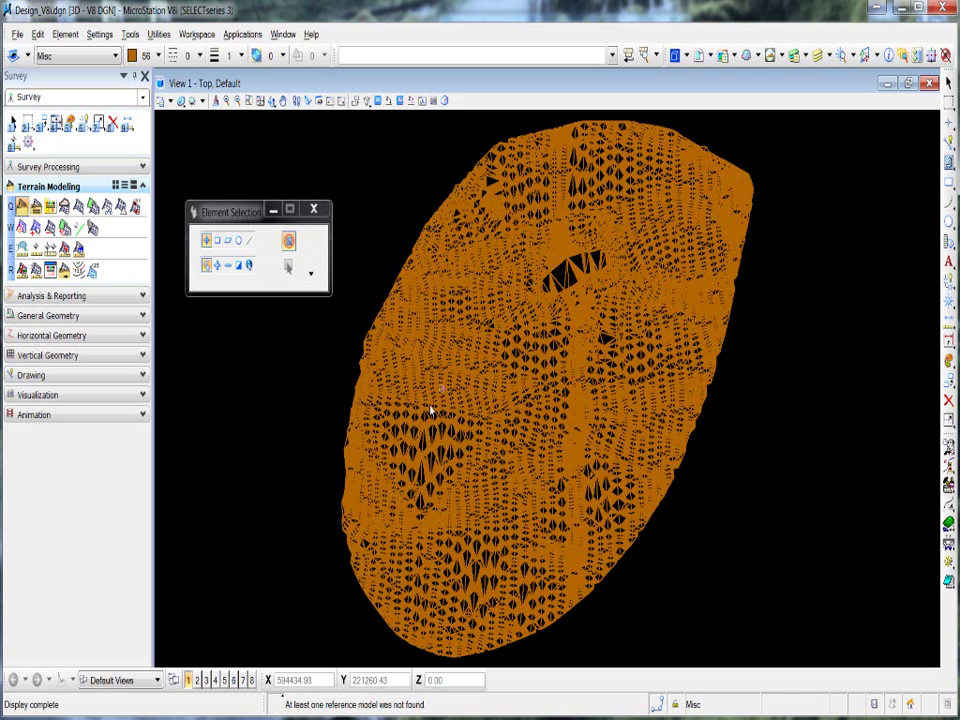
pyautogui.click(389, 300)
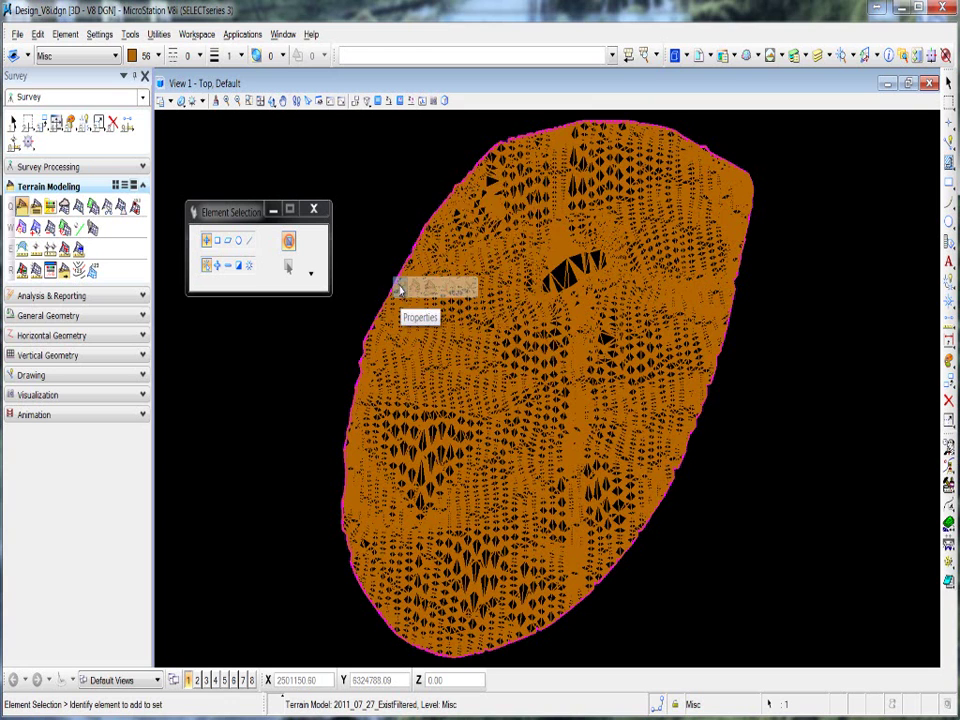
# Step: In the terrain model properties, set Triangles to Off to hide the mesh
pyautogui.click(399, 289)
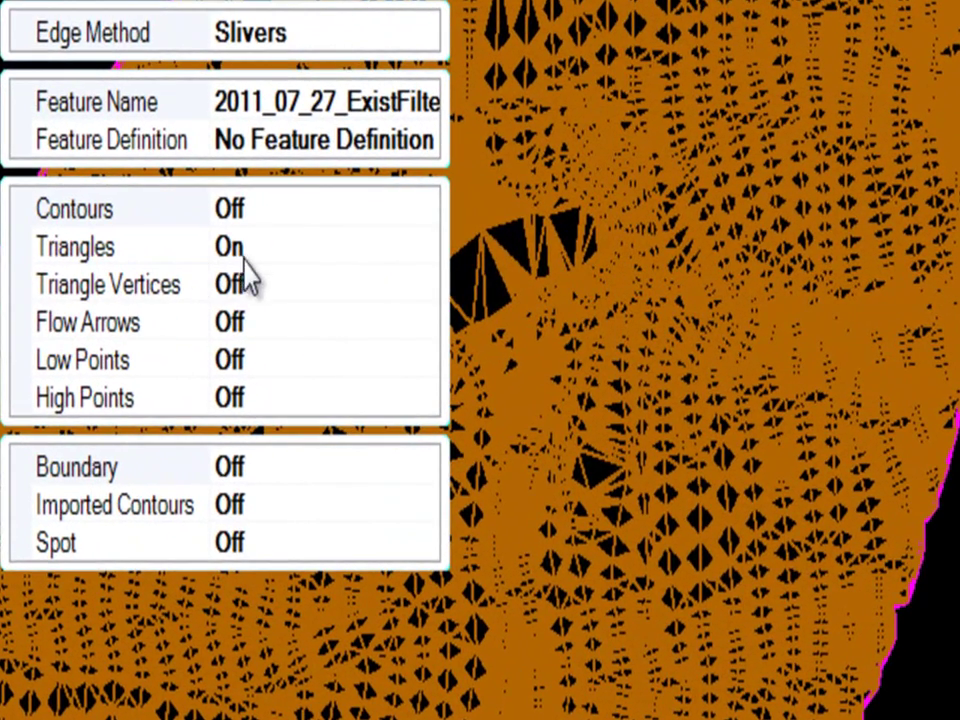
pyautogui.click(155, 249)
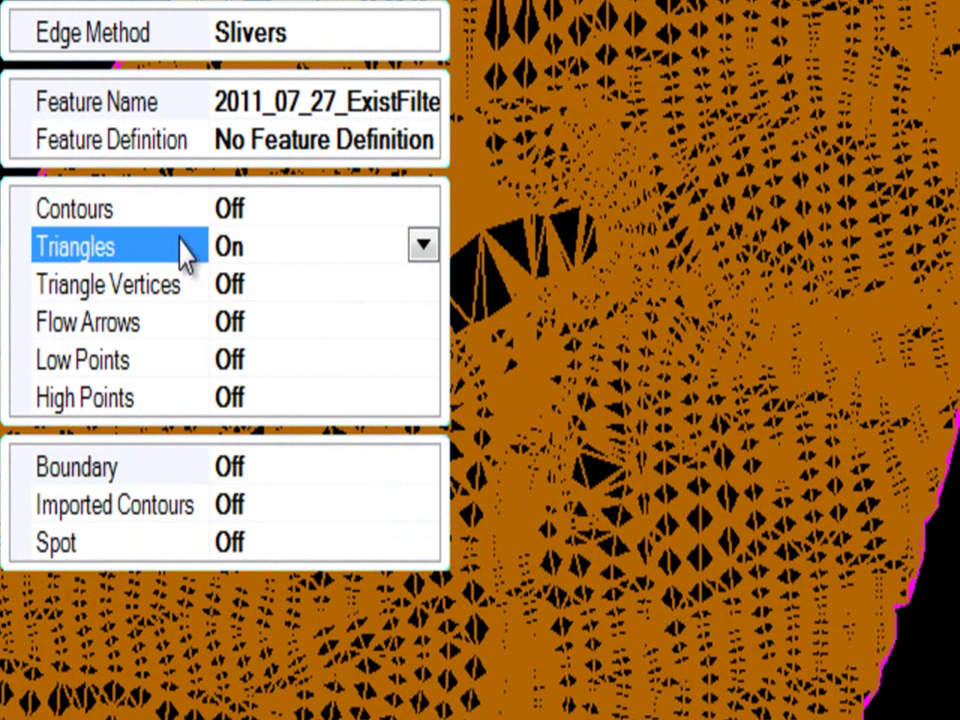
pyautogui.click(423, 248)
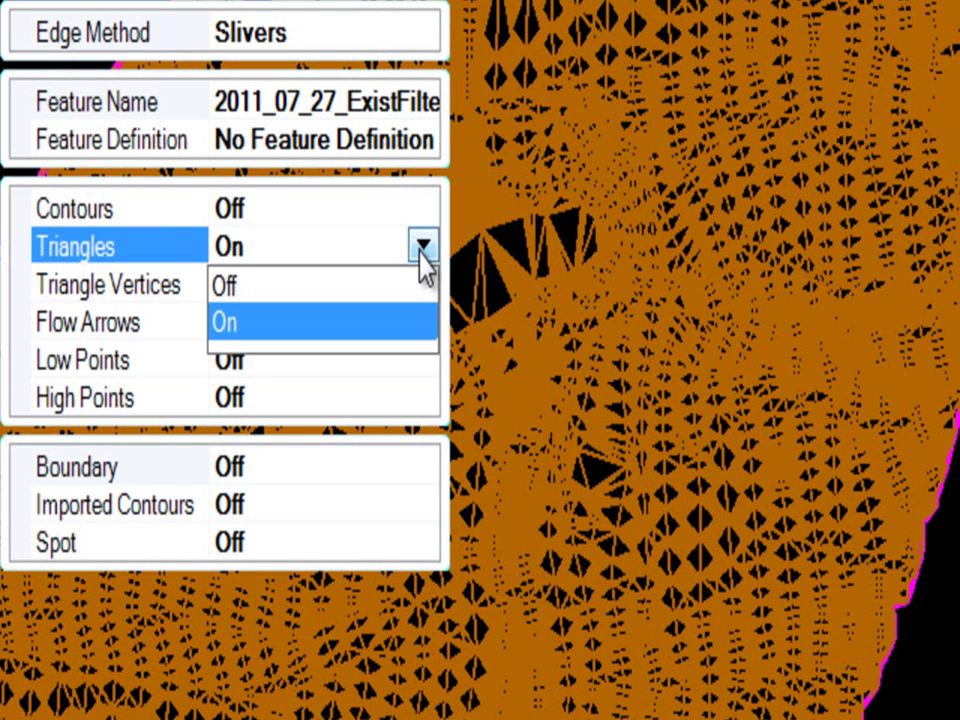
pyautogui.click(256, 290)
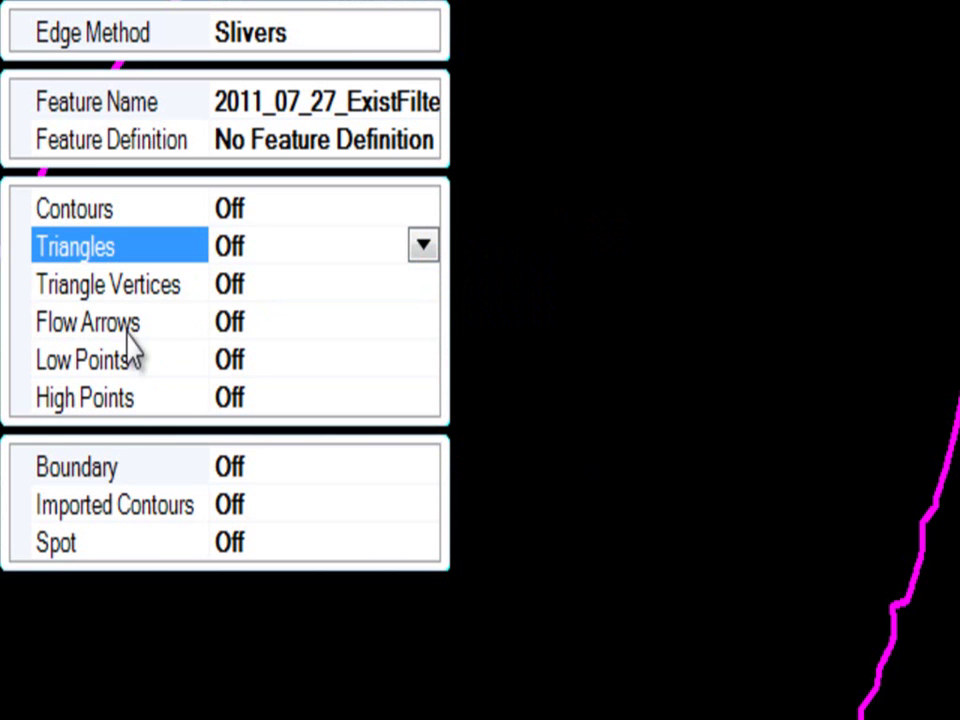
# Step: Set the terrain's Contours display property from Off to On
pyautogui.click(88, 210)
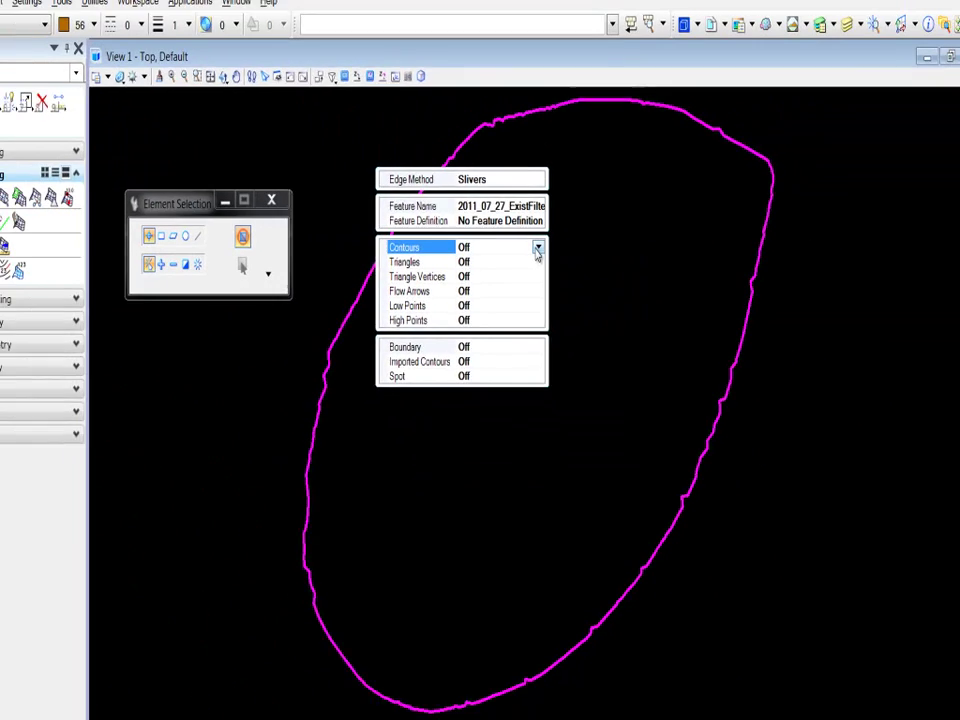
pyautogui.click(547, 252)
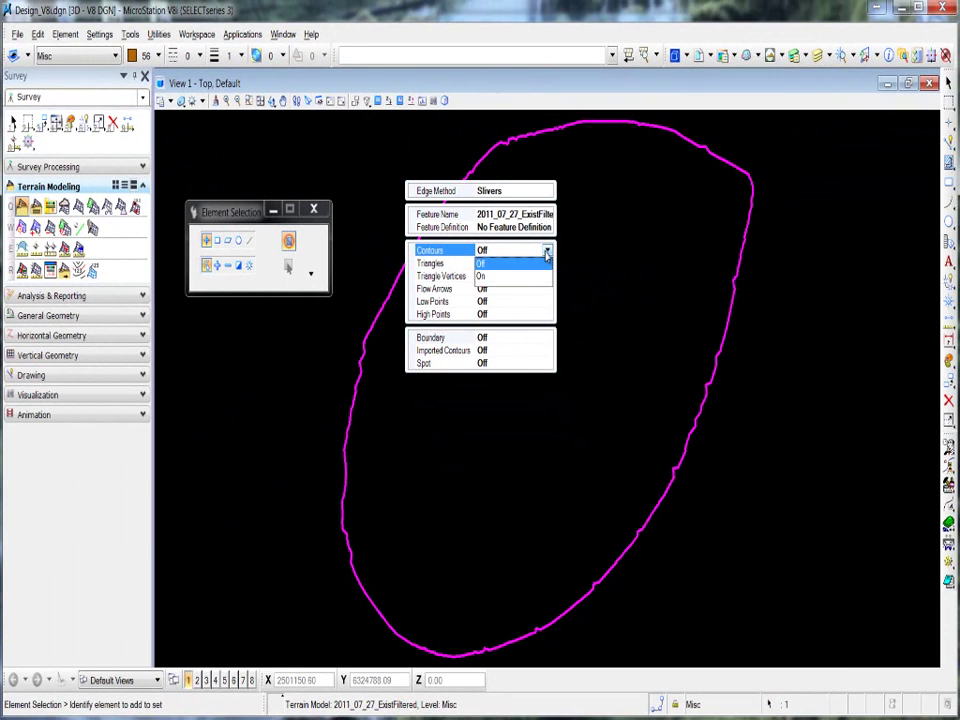
pyautogui.click(483, 277)
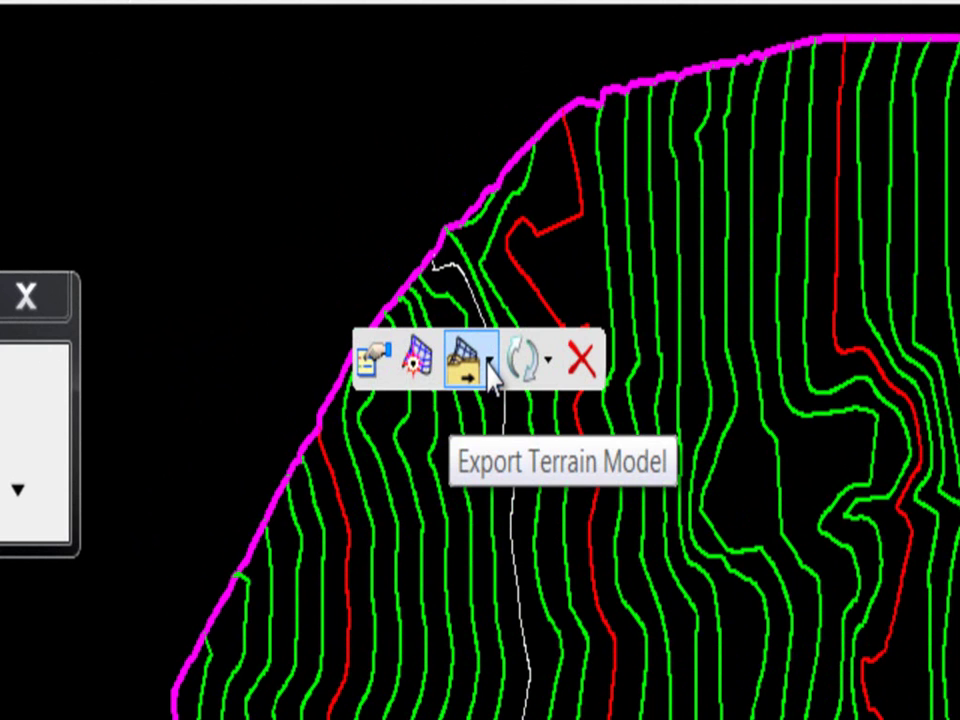
# Step: Delete the terrain model from the Export Terrain Model dropdown
pyautogui.click(490, 362)
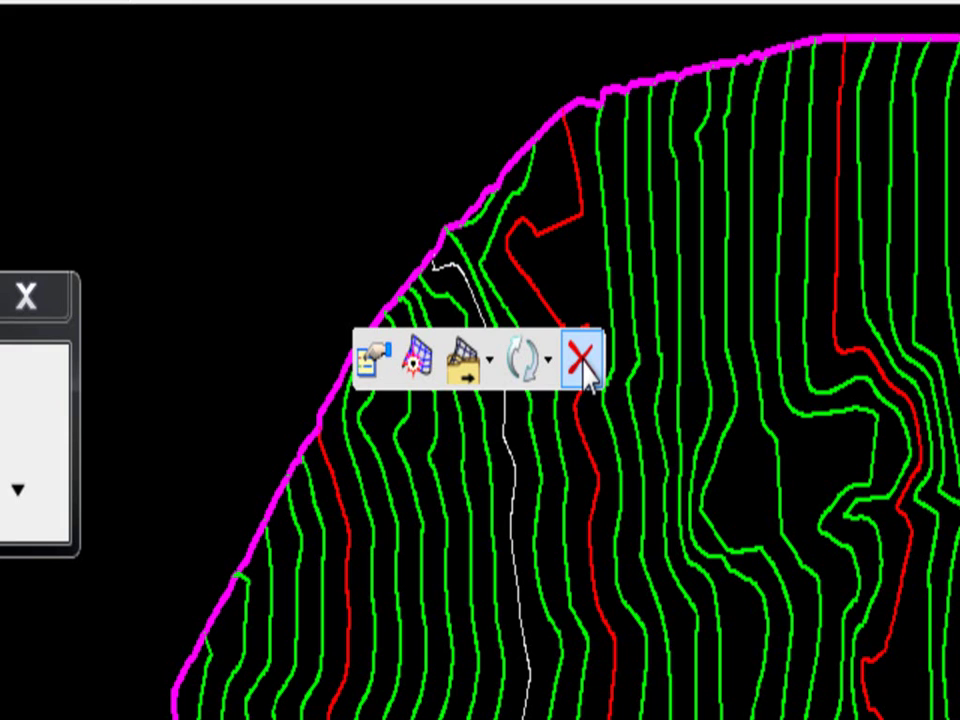
pyautogui.click(582, 368)
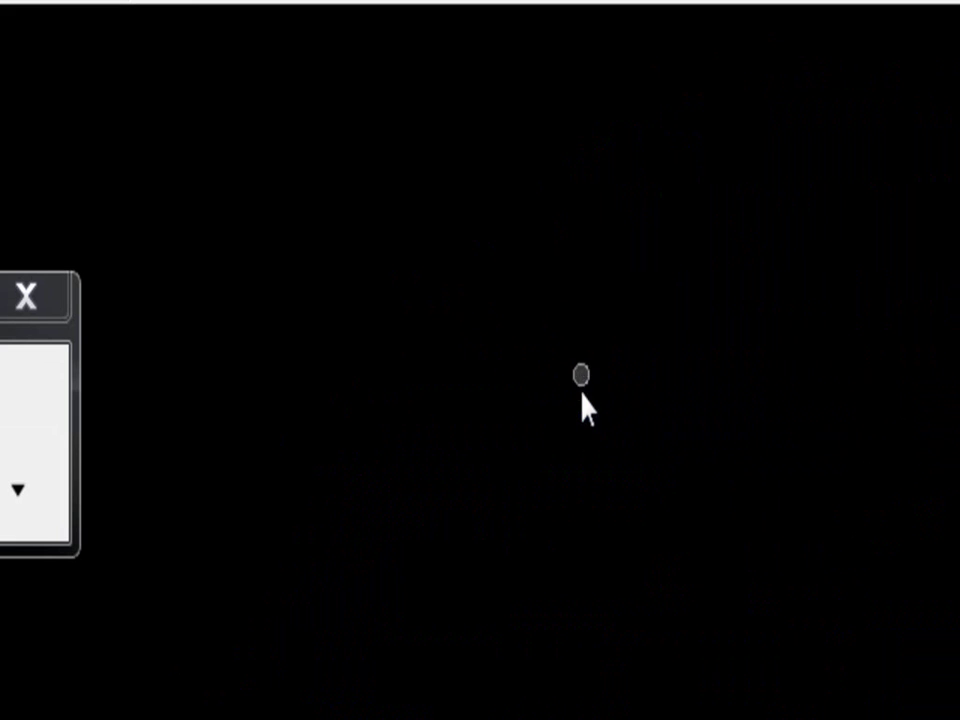